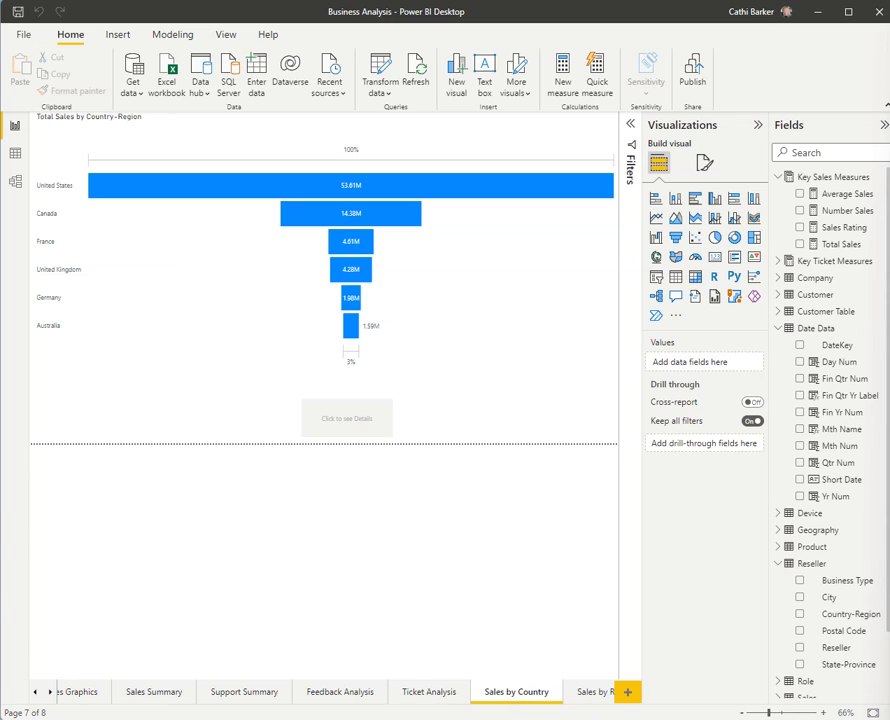
- Create a new measure named String_for_button in the Reseller table and begin its formula with an IF function
click(803, 565)
right_click(803, 566)
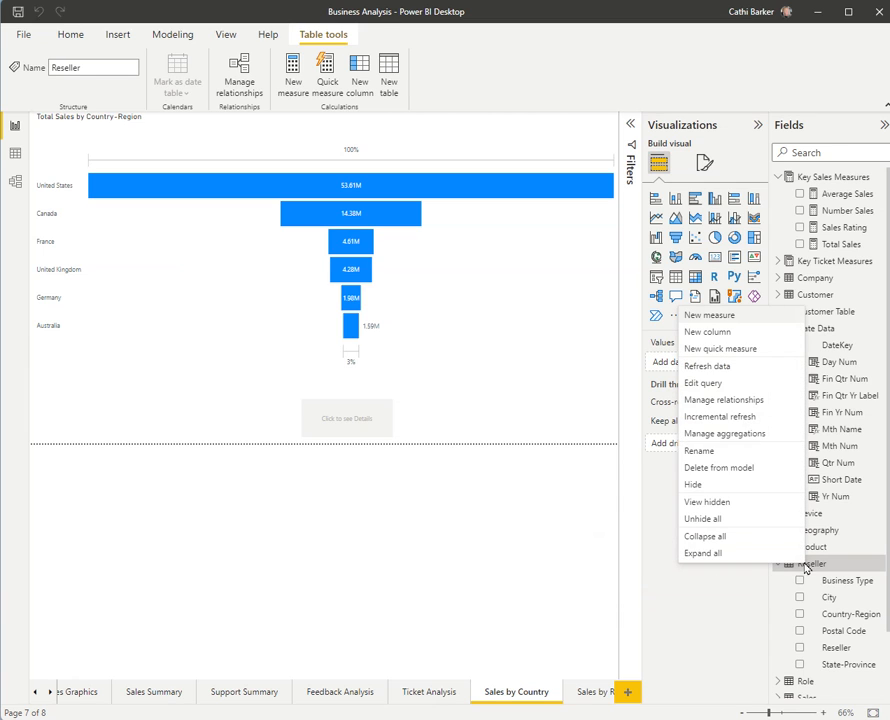
click(770, 320)
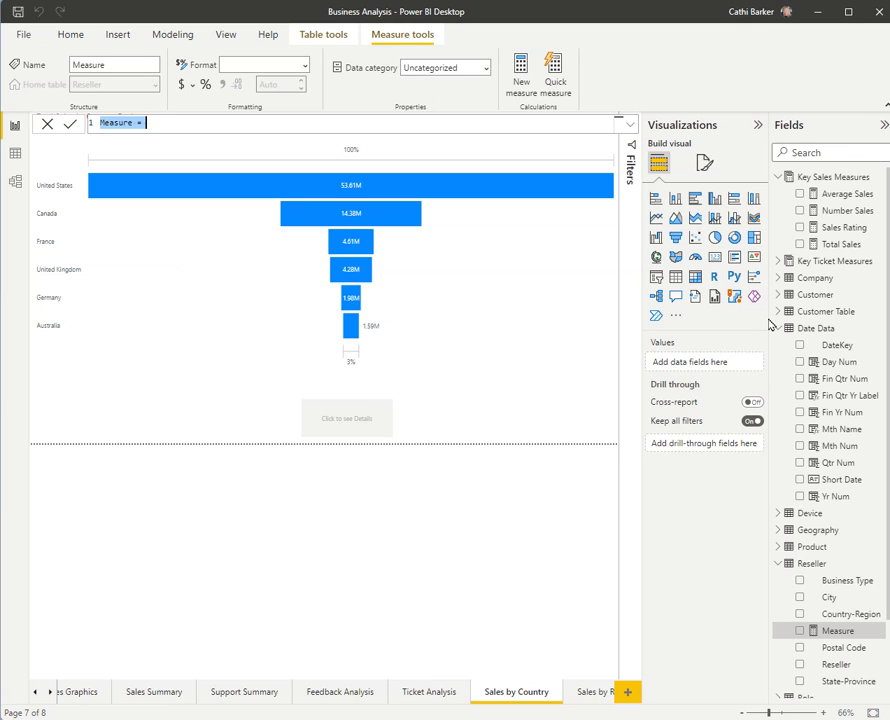
text(S)
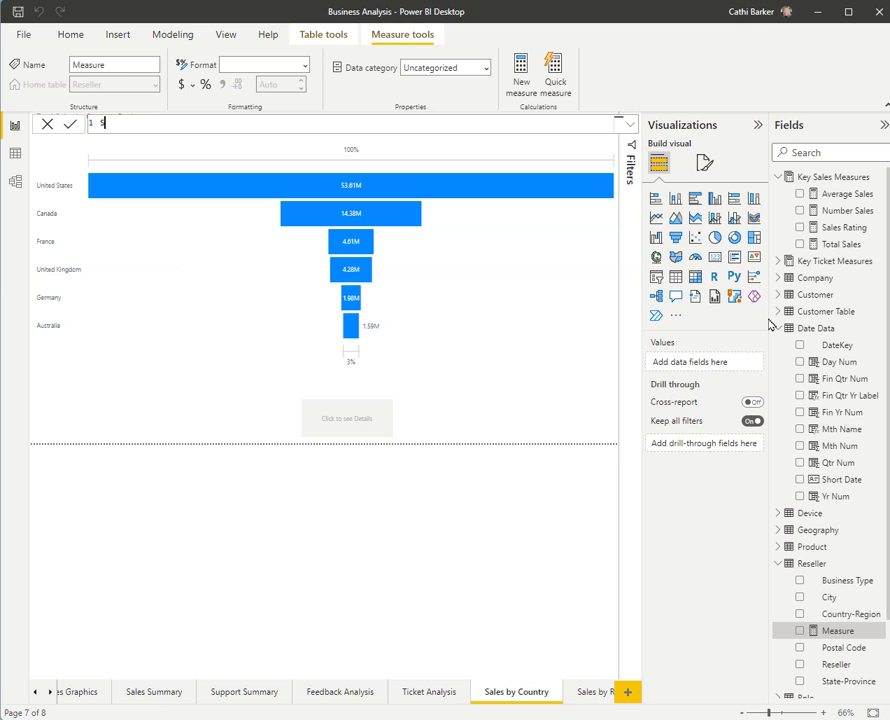
text(tring_for_button=if)
key(Tab)
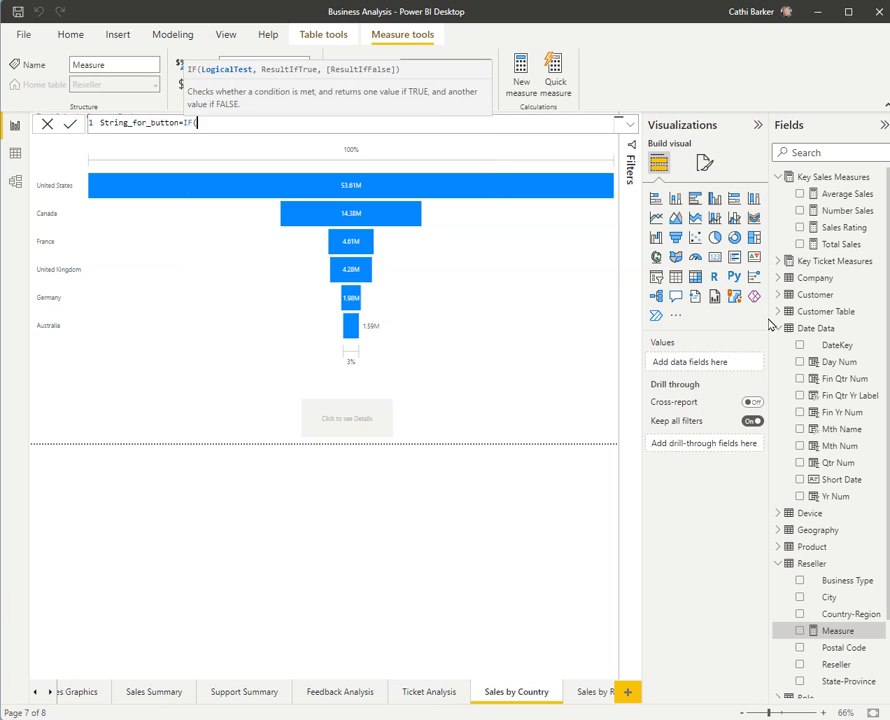
- Enter the IF condition SELECTEDVALUE('Reseller'[Country-Region],0)==0 and open the text string for the true result
text(sele)
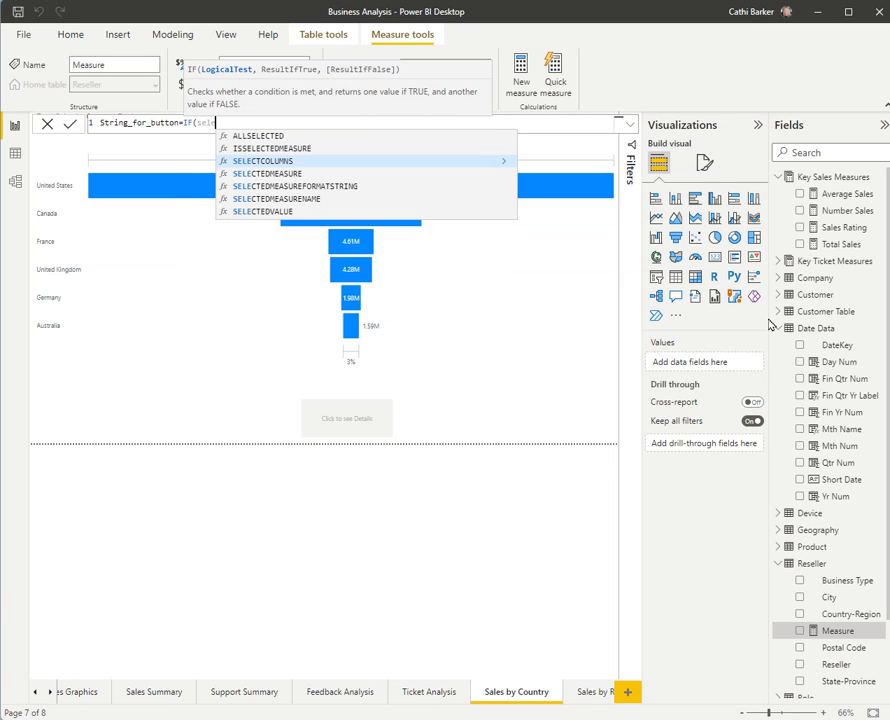
key(Down)
key(Down)
key(Down)
key(Down)
key(Tab)
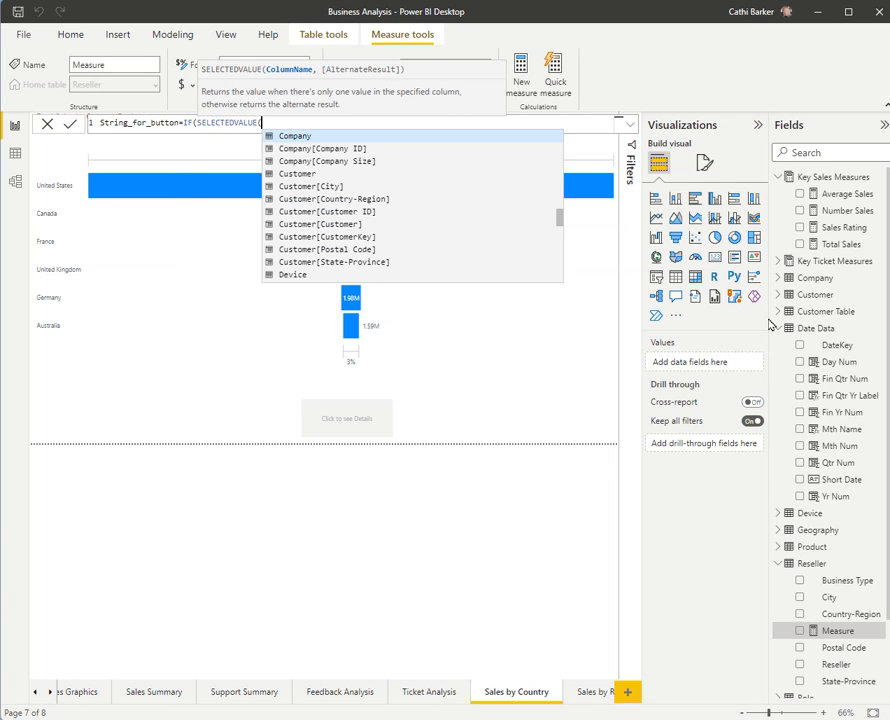
text('r)
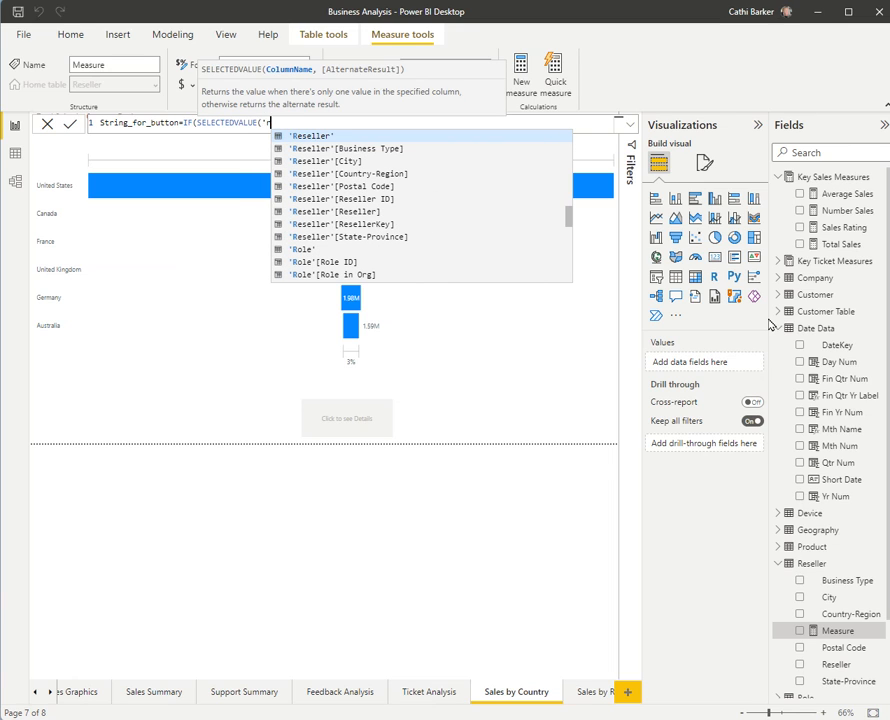
key(Down)
key(Down)
key(Down)
key(Tab)
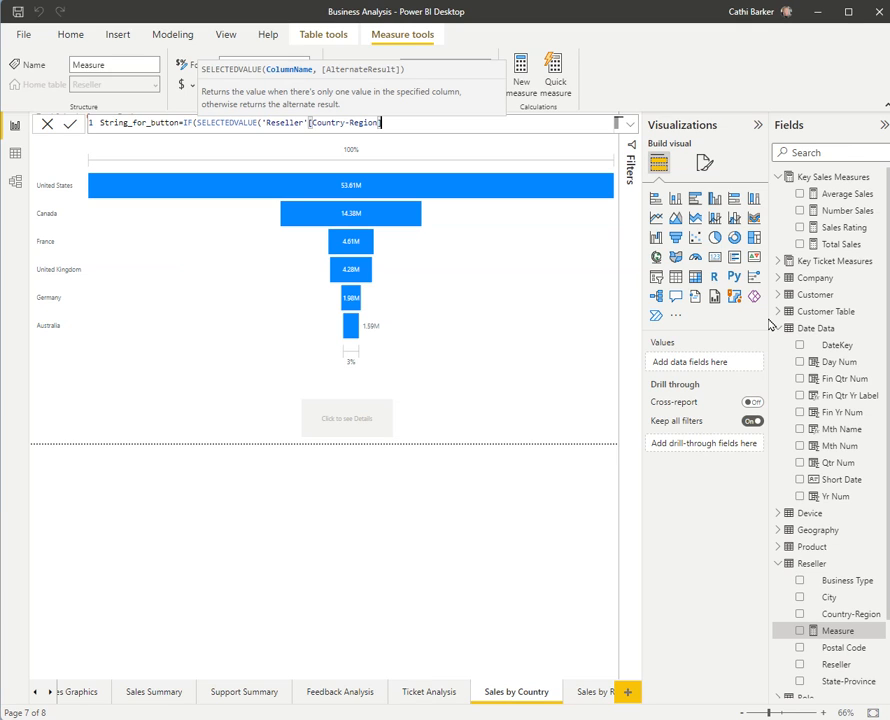
text(,)
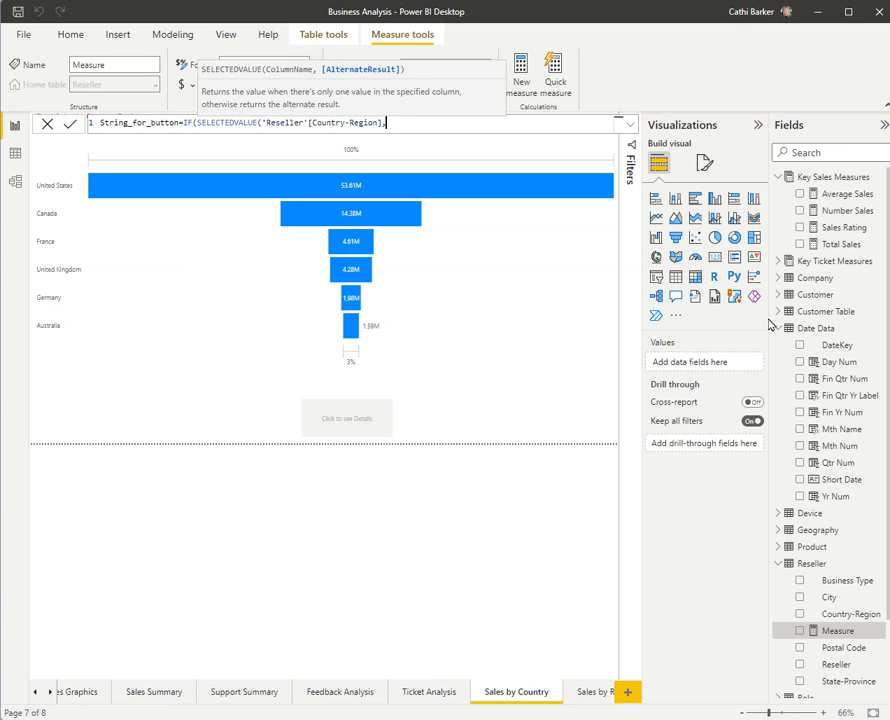
text(0)==0,")
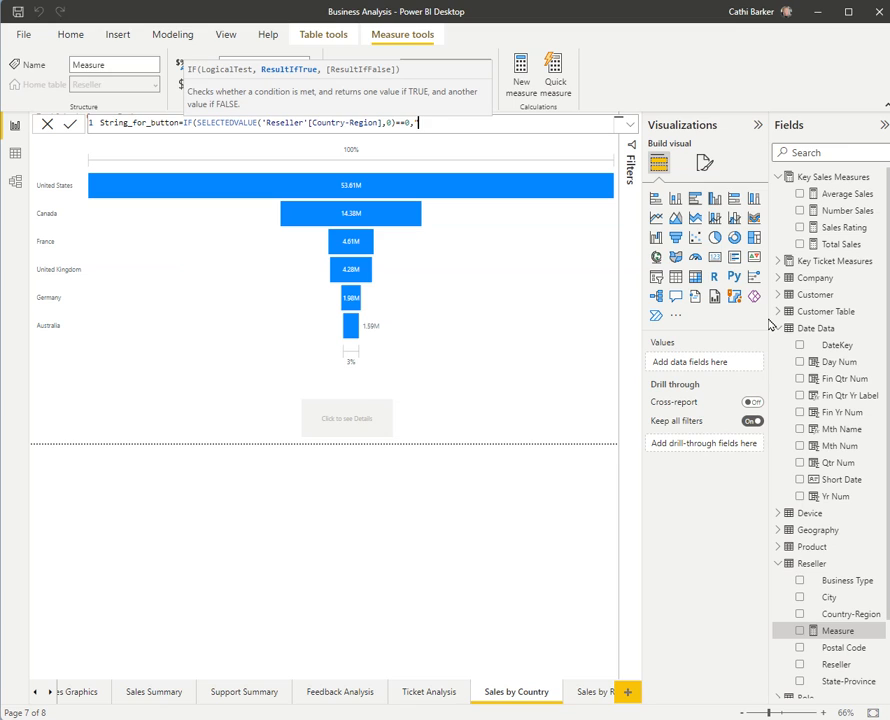
- Enter "Click to See Details" as the IF function's true result
text(See Details)
key(Left)
key(Left)
key(Left)
key(Left)
key(Left)
key(Left)
key(Left)
key(Left)
key(Left)
key(Left)
key(Left)
key(Left)
text(Click to)
key(End)
text(")
- Enter "See Details For " as the start of the false result, followed by the & operator and a line break
text(,"See Details for)
key(BackSpace)
key(BackSpace)
key(BackSpace)
key(BackSpace)
text(For )
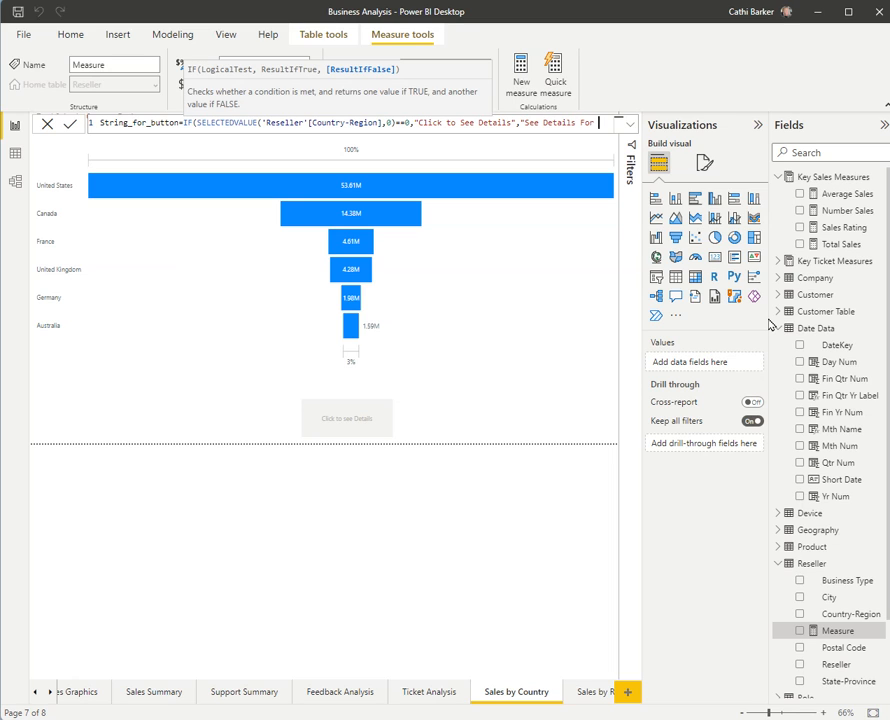
text("&)
key(shift+Return)
- Append SELECTEDVALUE('Reseller'[Country-Region]) to the false-result text and close the IF formula
text(sele)
key(Down)
key(Down)
key(Down)
key(Down)
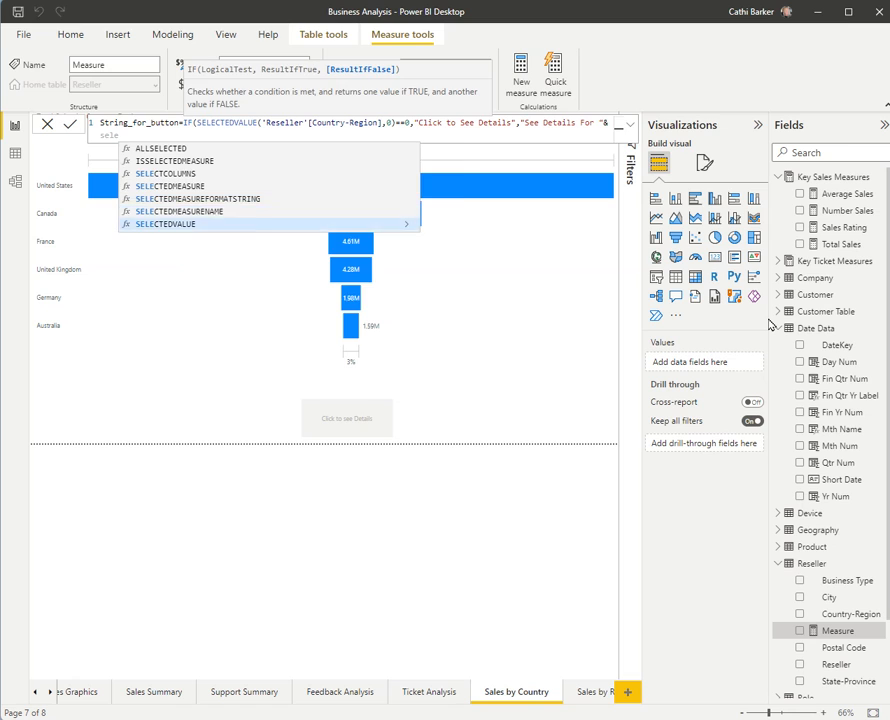
key(Tab)
text(')
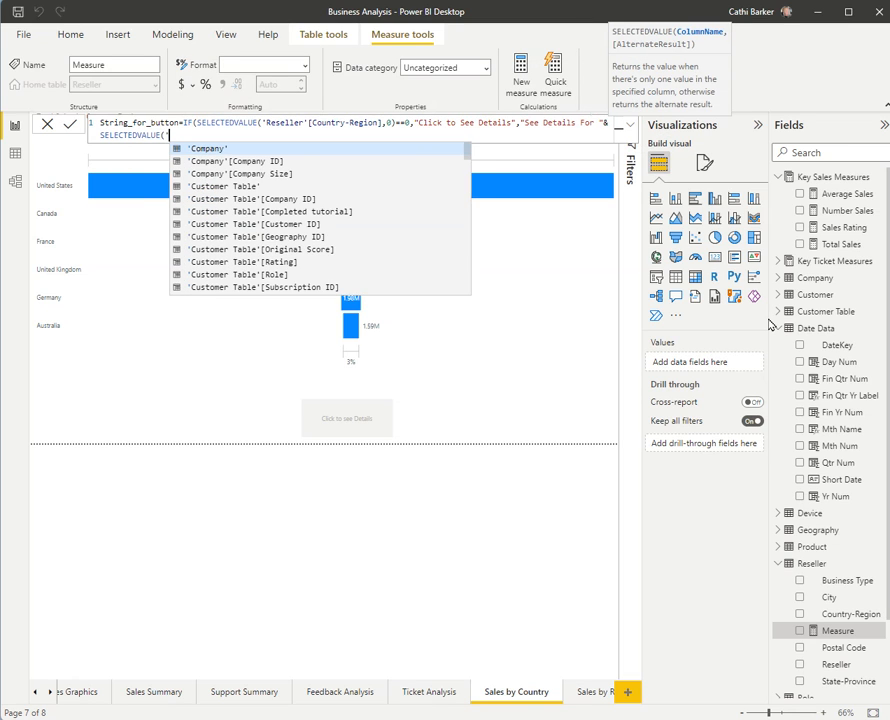
text(re)
key(Down)
key(Down)
key(Down)
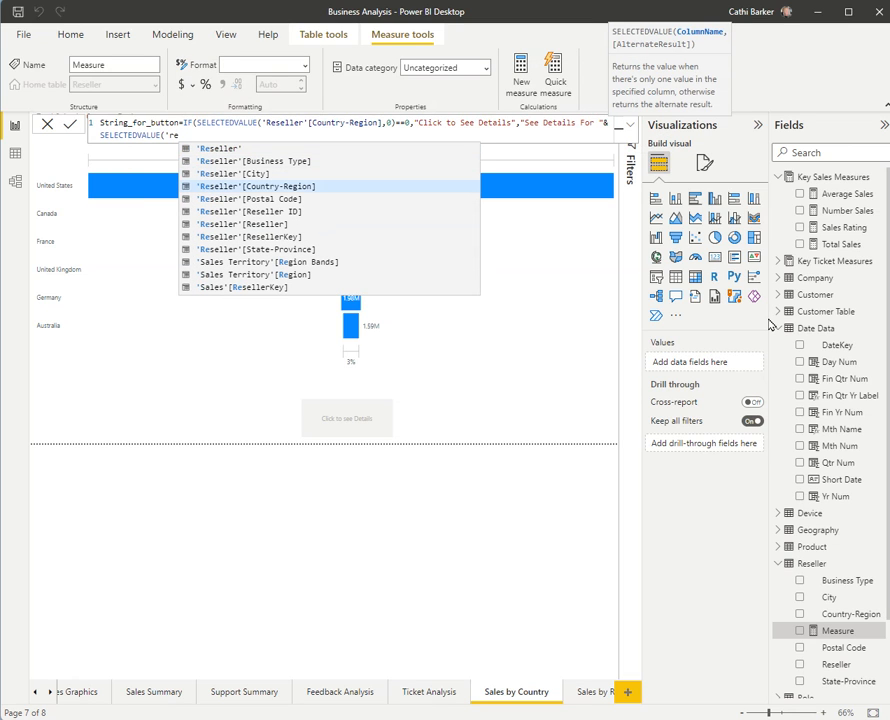
key(Tab)
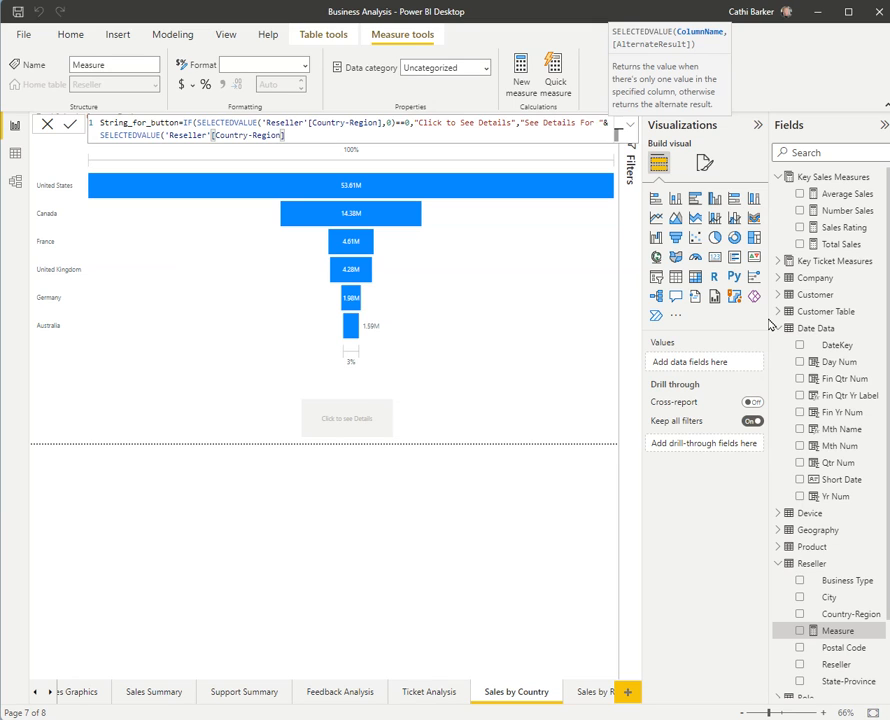
text()))
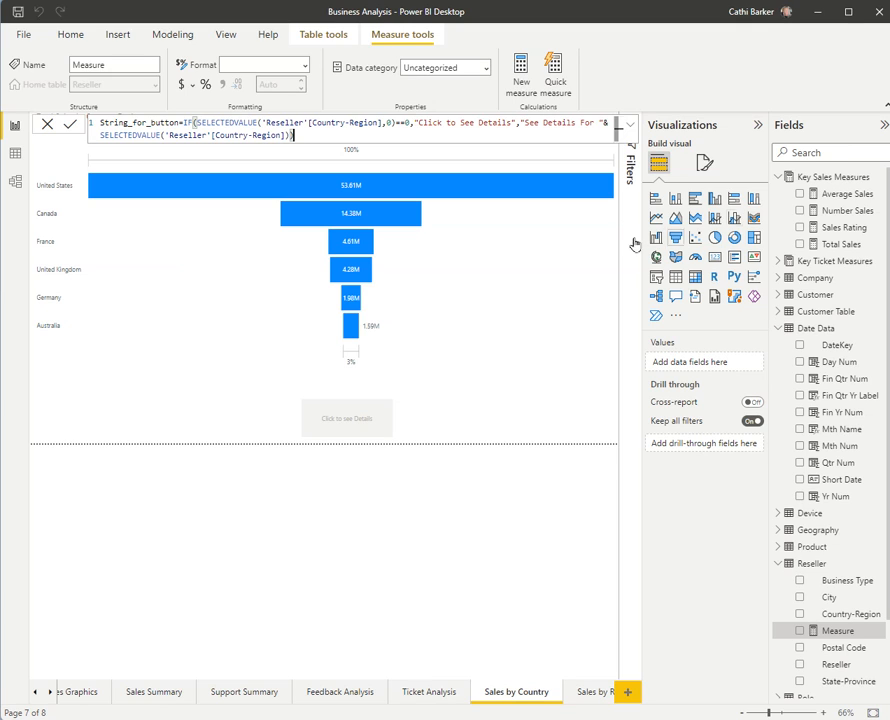
- Insert "Click to" before "See Details For" in the false-result text and commit the String_for_button measure
click(525, 122)
text(Click to)
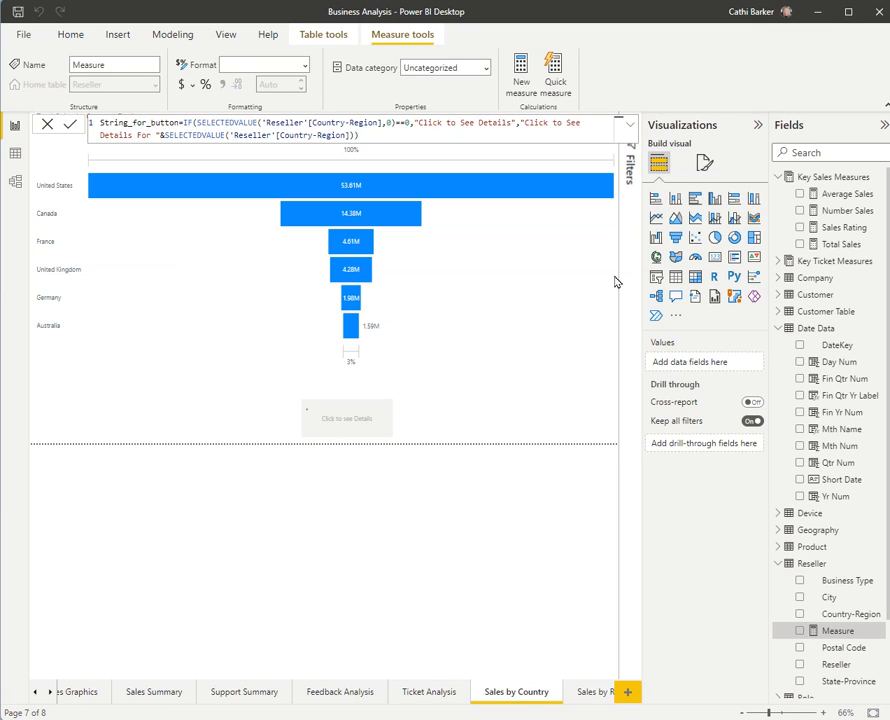
key(Return)
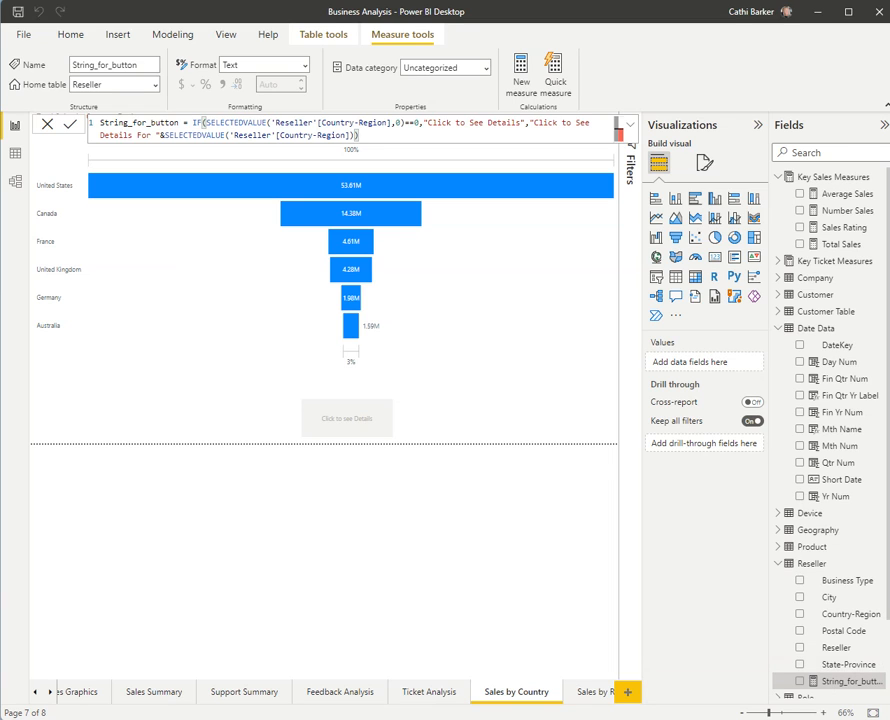
- Open the conditional formatting settings for the default-state text of the button below the funnel chart
click(350, 418)
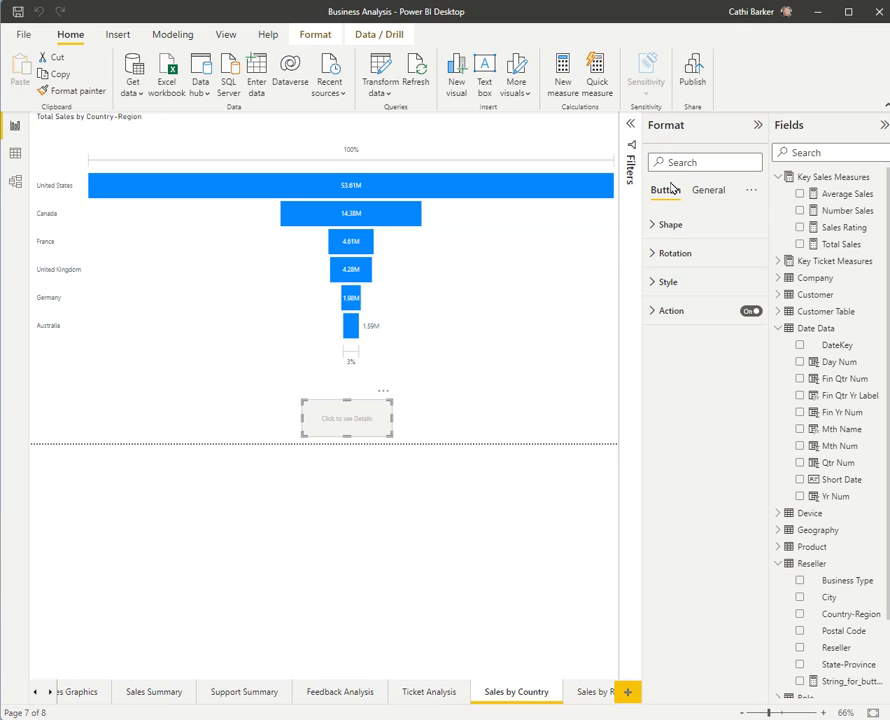
click(653, 283)
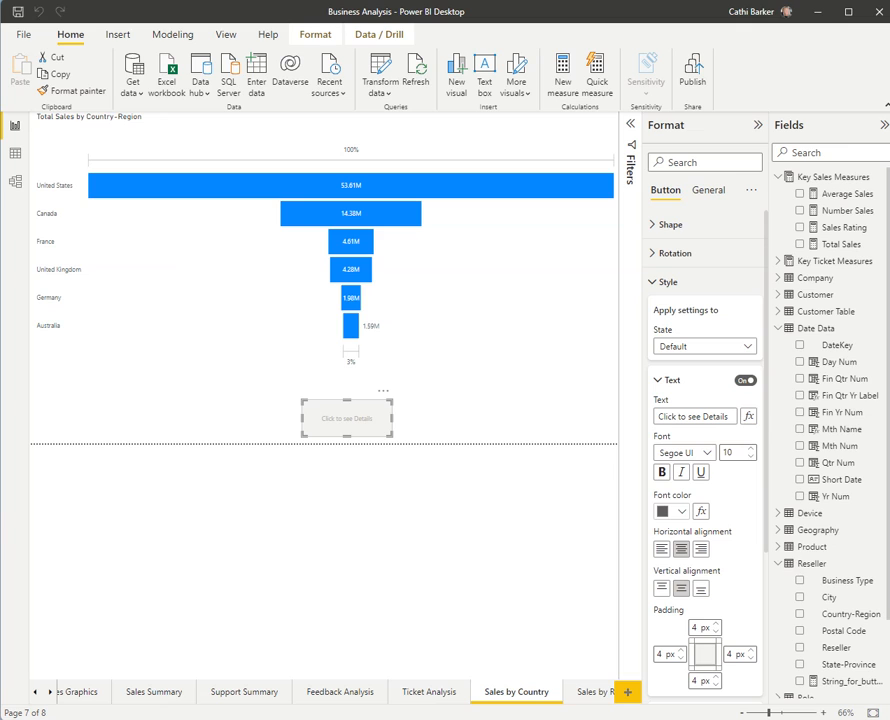
click(749, 419)
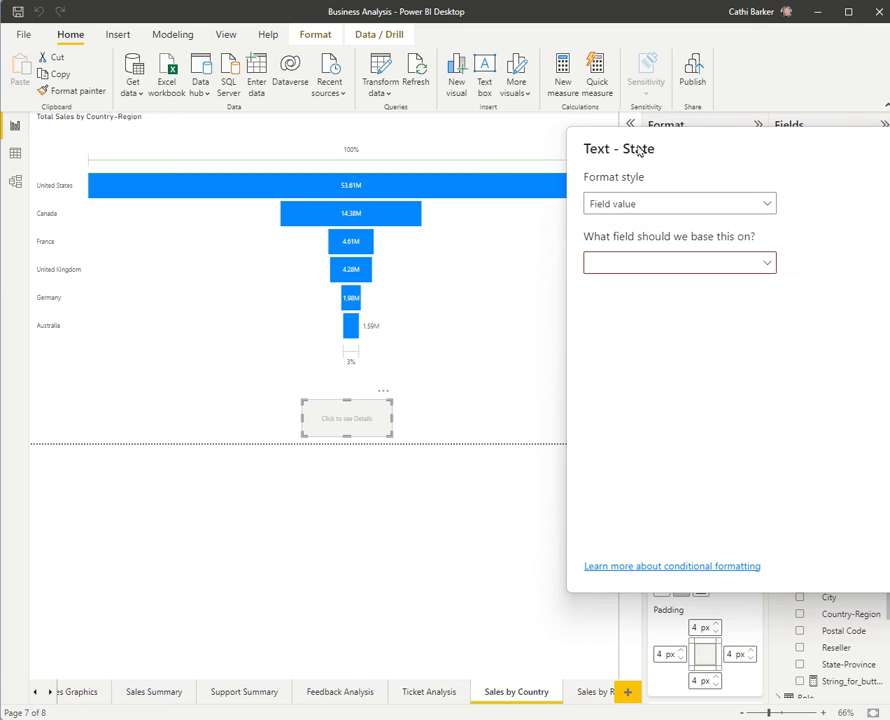
- Base the button text on the String_for_button measure from the Reseller table, using the Field value format style, and apply it
click(770, 264)
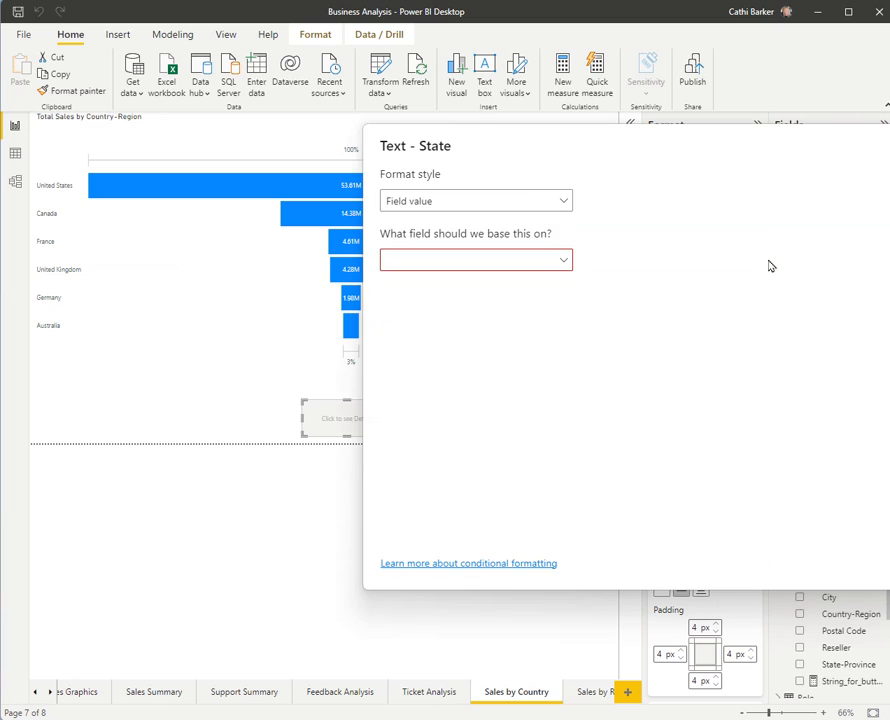
click(565, 262)
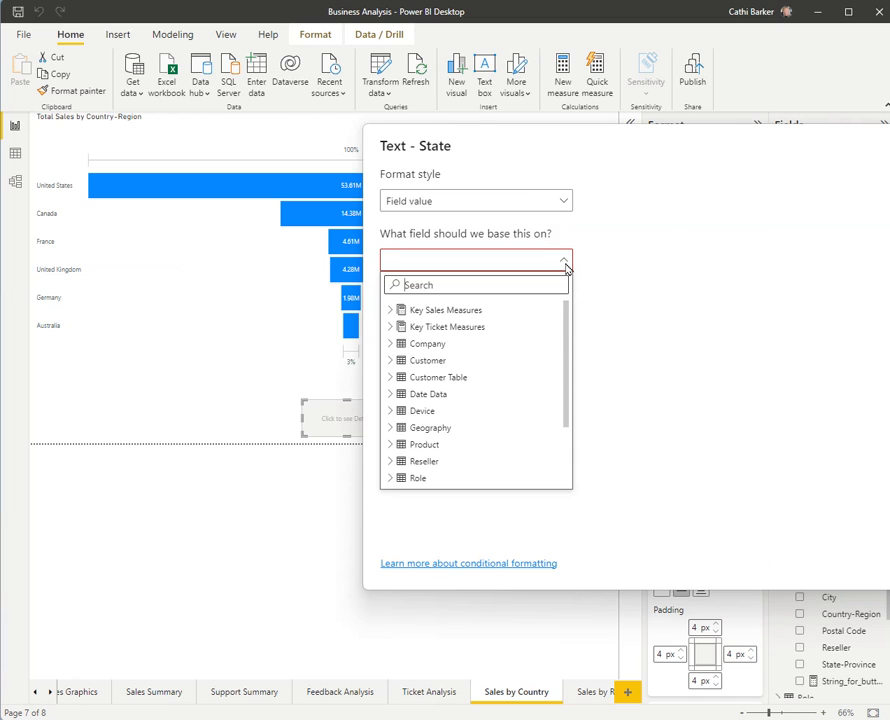
click(390, 462)
scroll(460, 445, down, 3)
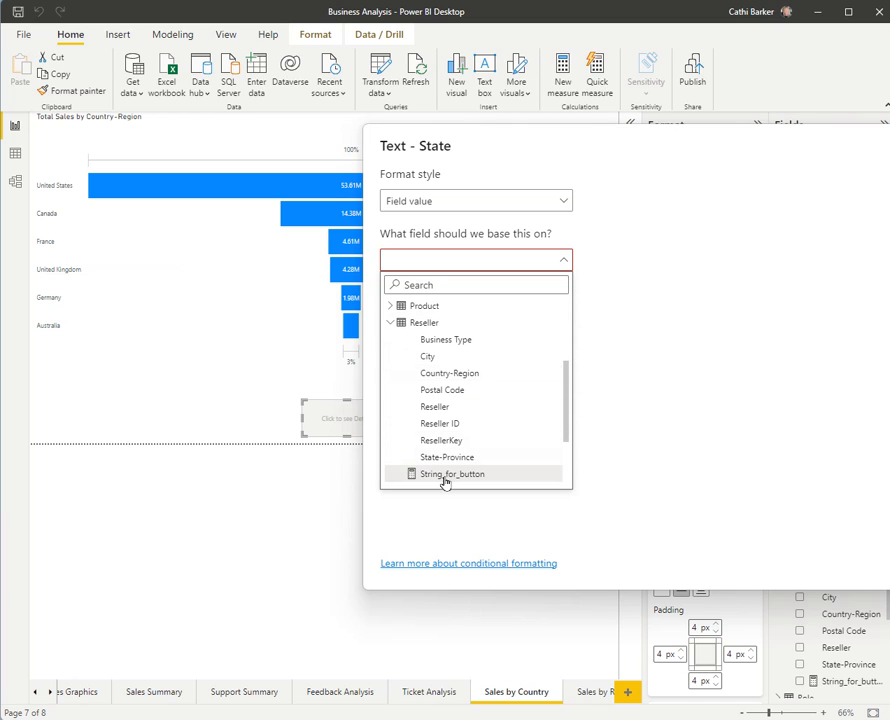
click(446, 476)
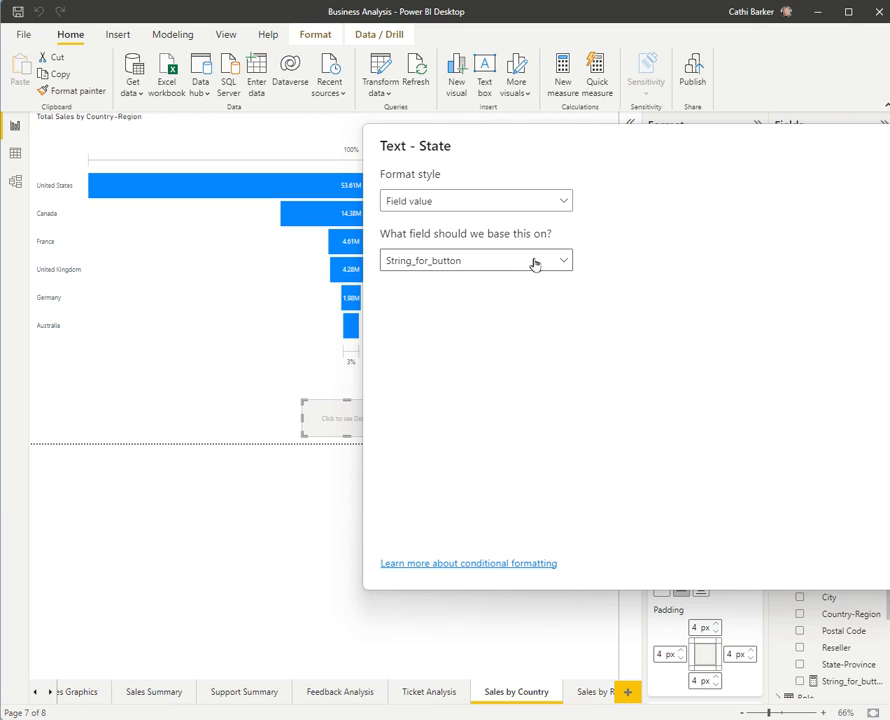
click(566, 201)
click(566, 202)
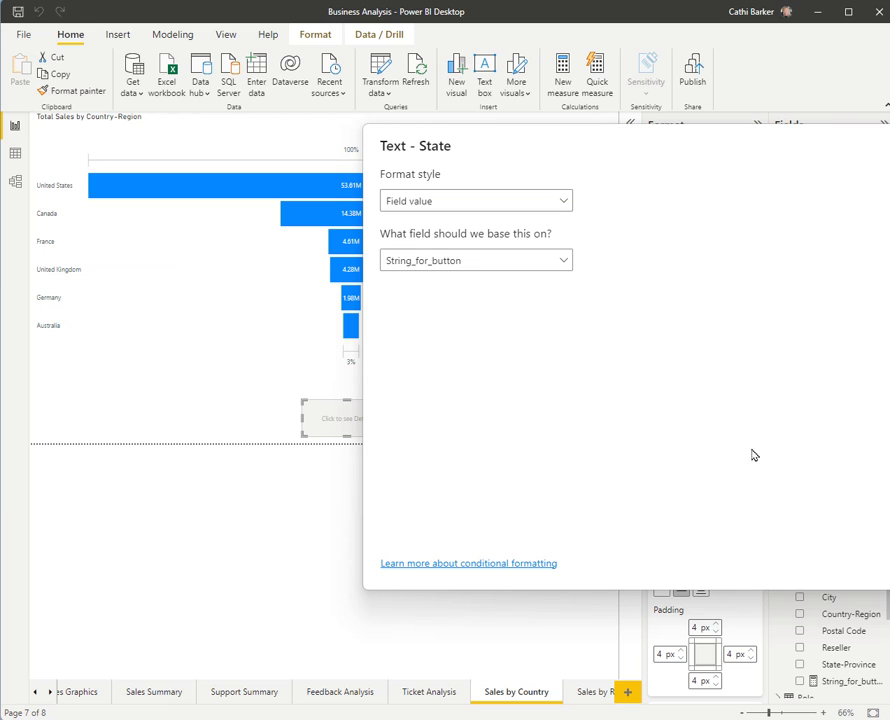
drag(854, 155, 671, 149)
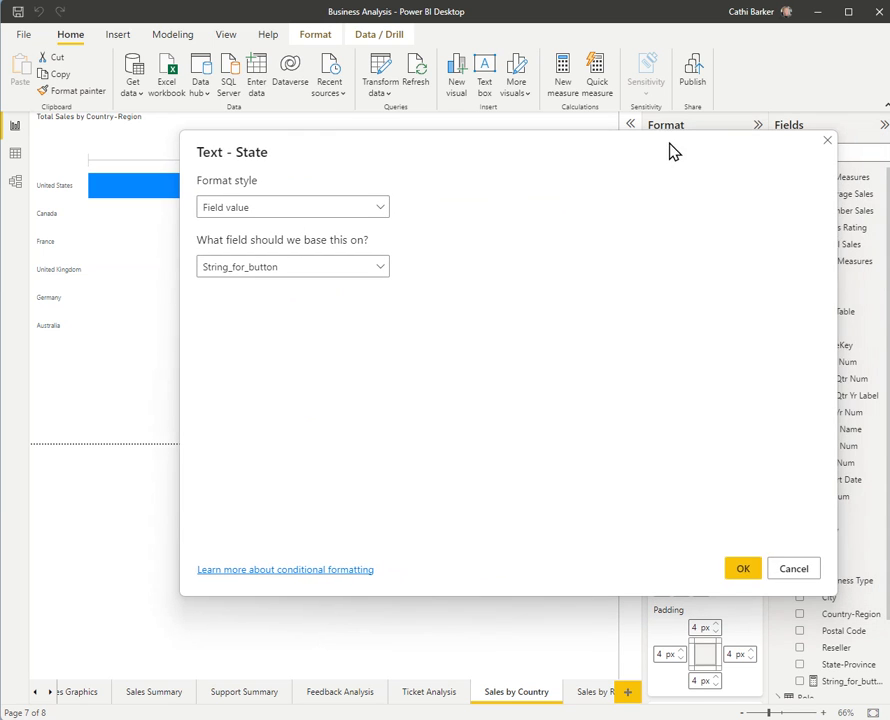
click(741, 569)
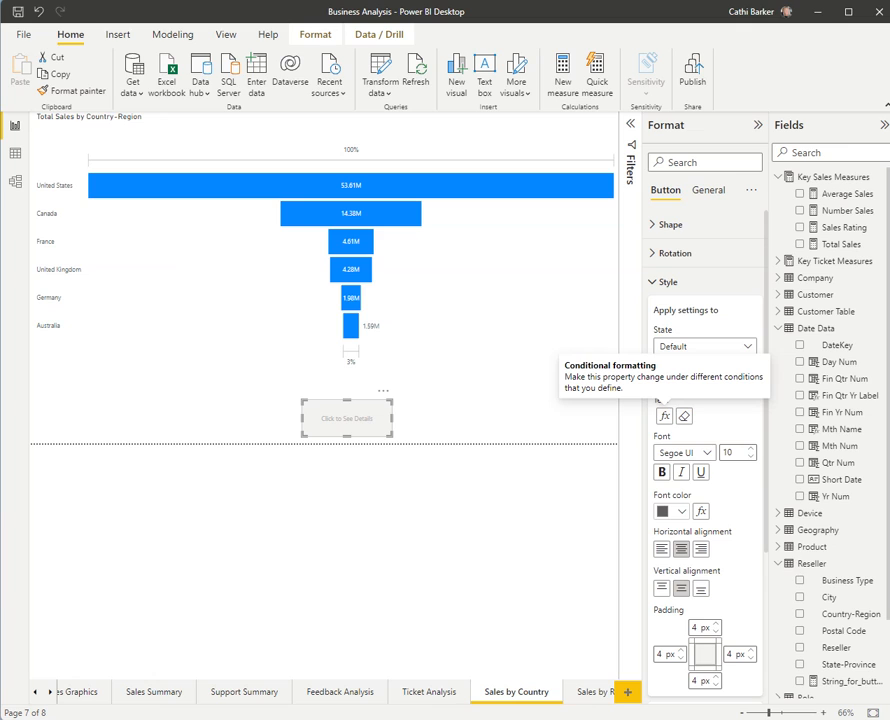
- Check the button's text with no country selected, and with Germany, United Kingdom and France selected in the funnel chart
click(467, 428)
mouse_move(342, 423)
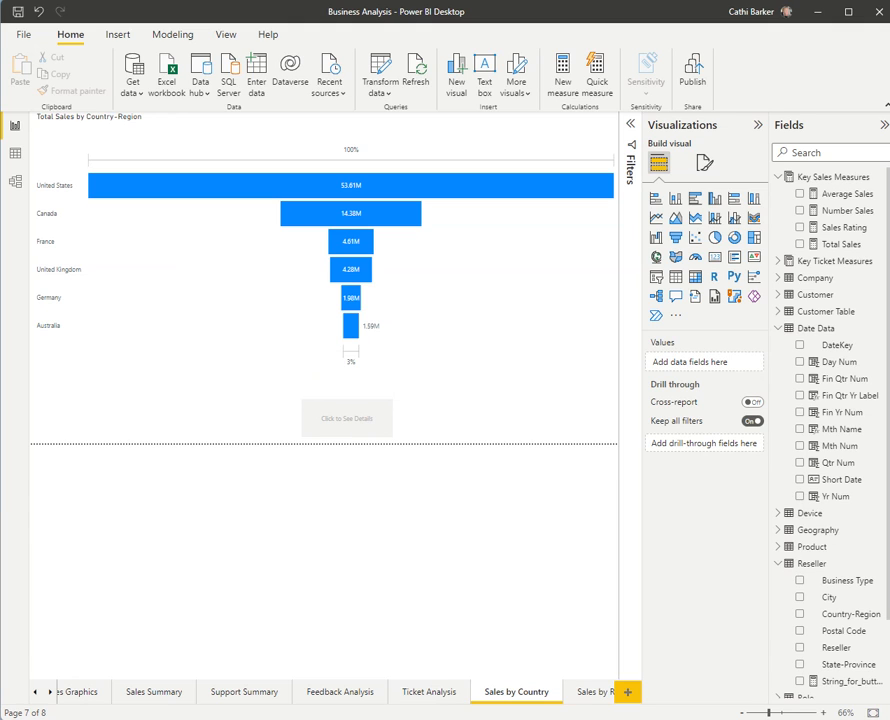
click(490, 256)
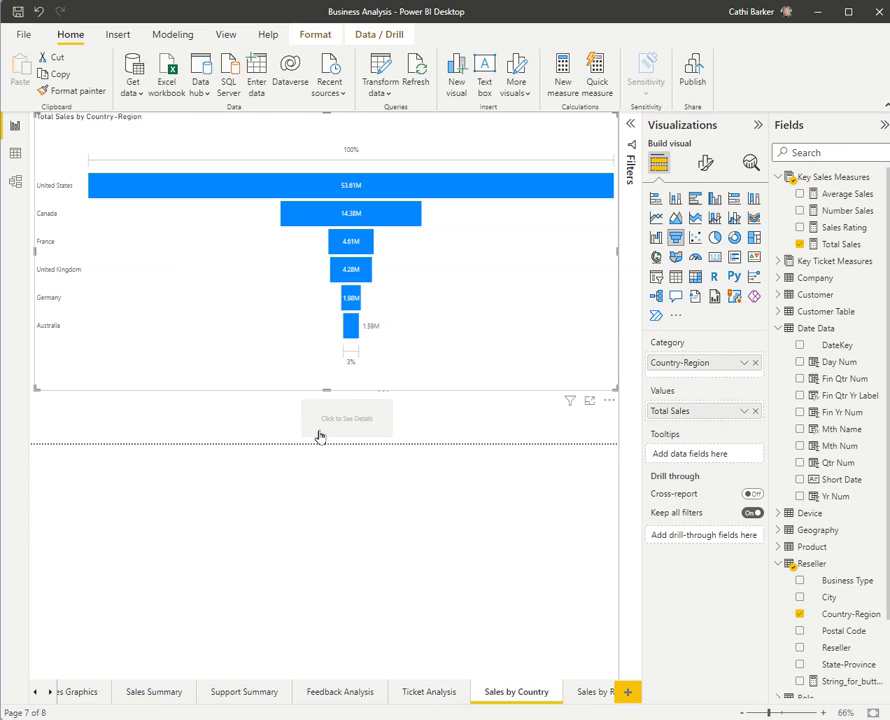
mouse_move(317, 426)
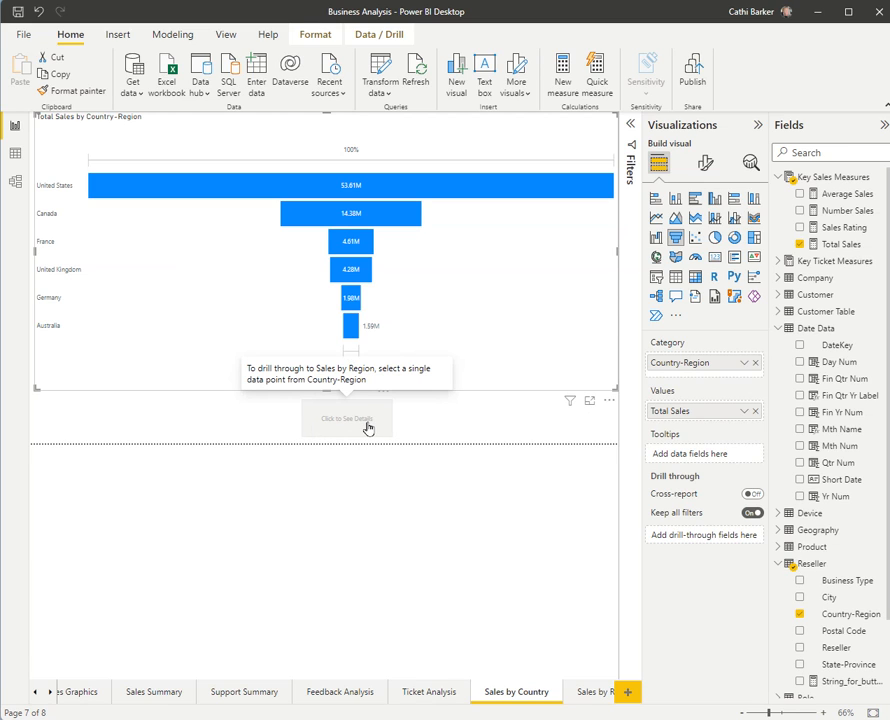
click(351, 300)
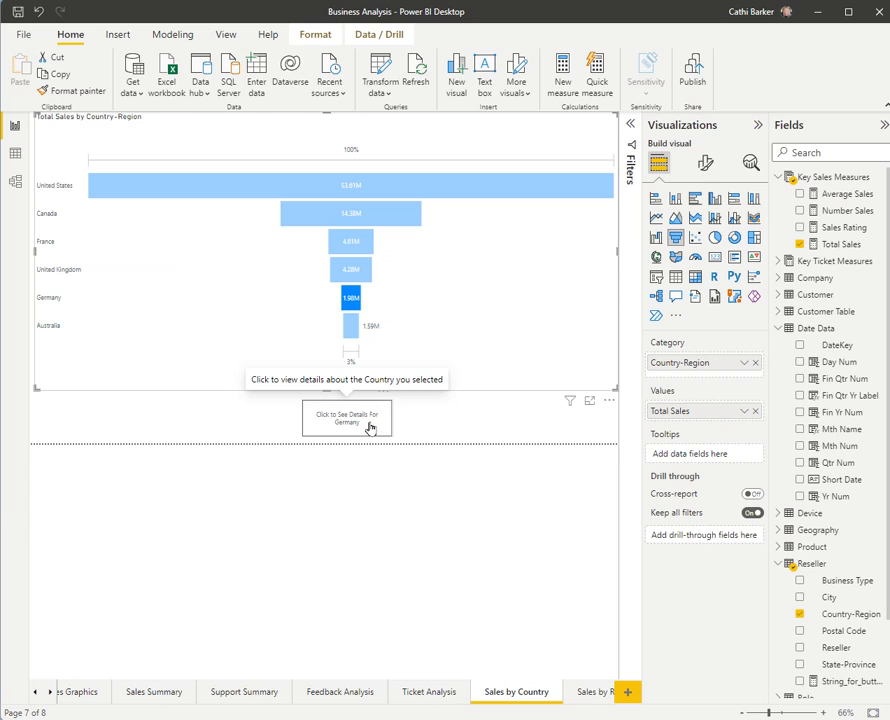
click(360, 281)
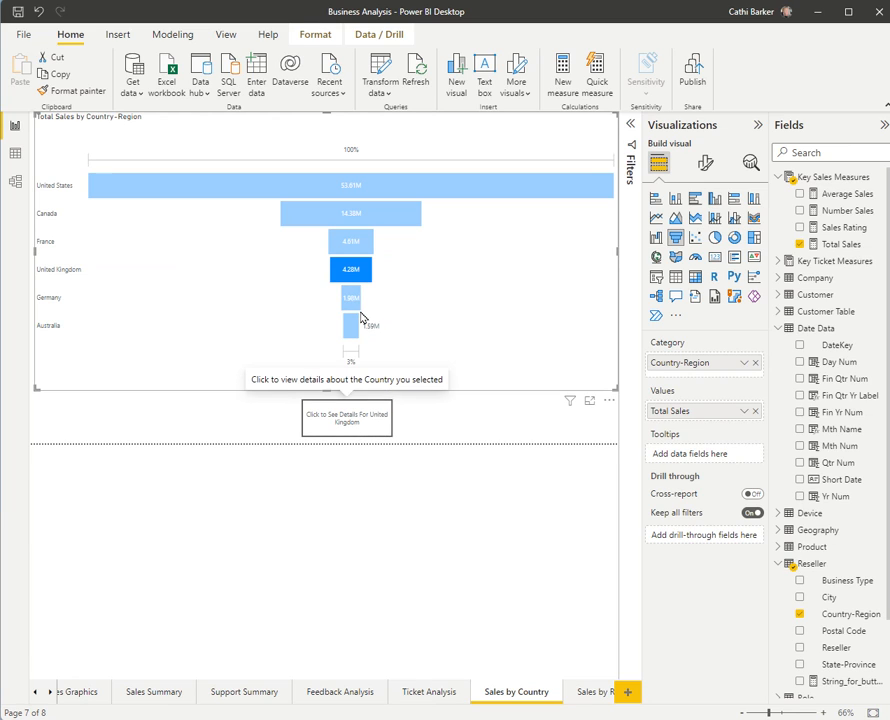
click(366, 243)
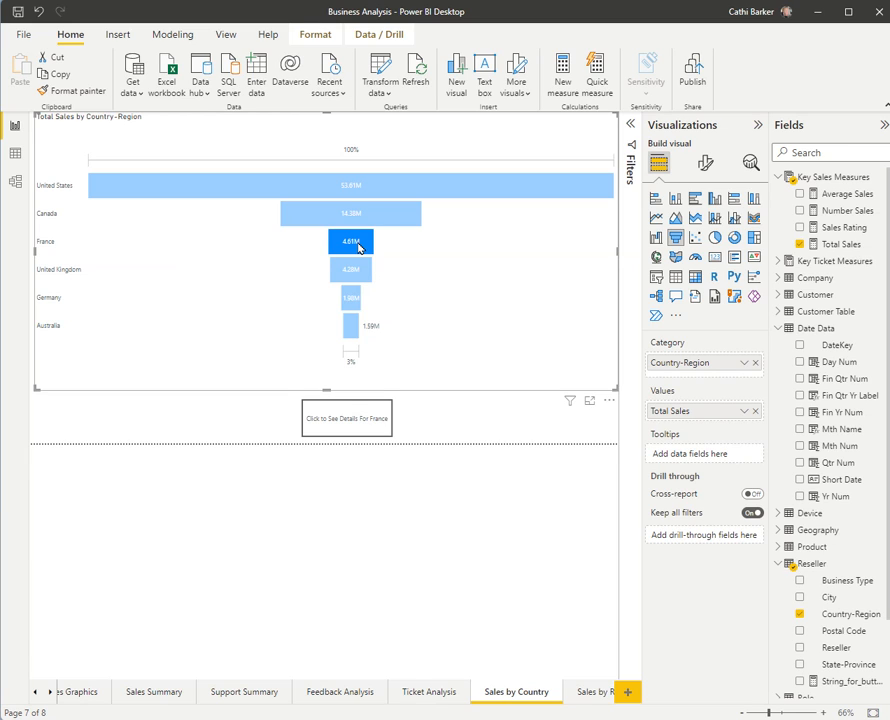
mouse_move(360, 248)
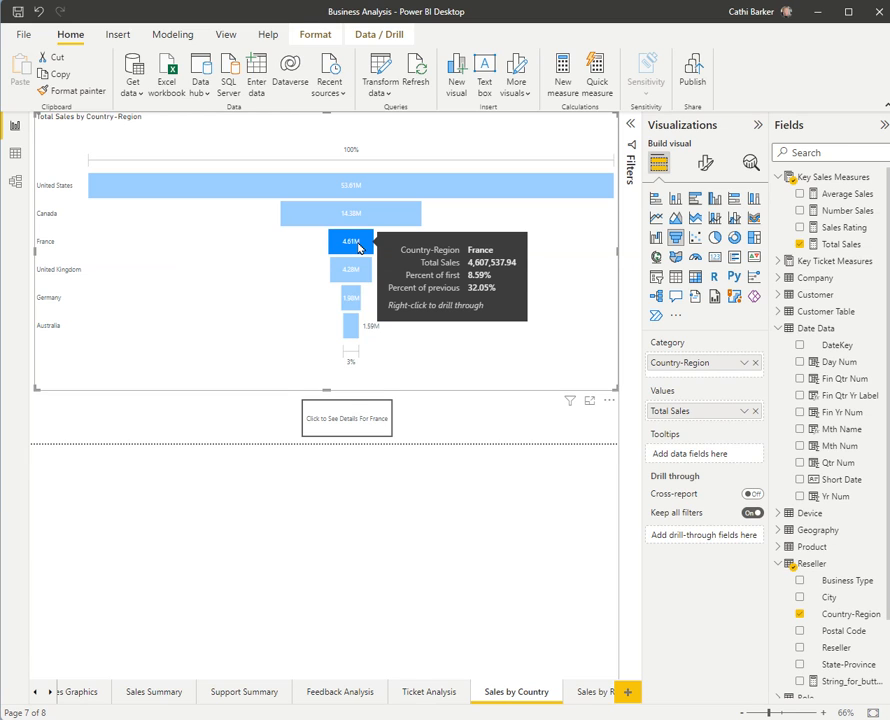
- Clear the France selection and try the button without a country, and test the drill-through for United Kingdom, returning to Sales by Country
click(359, 248)
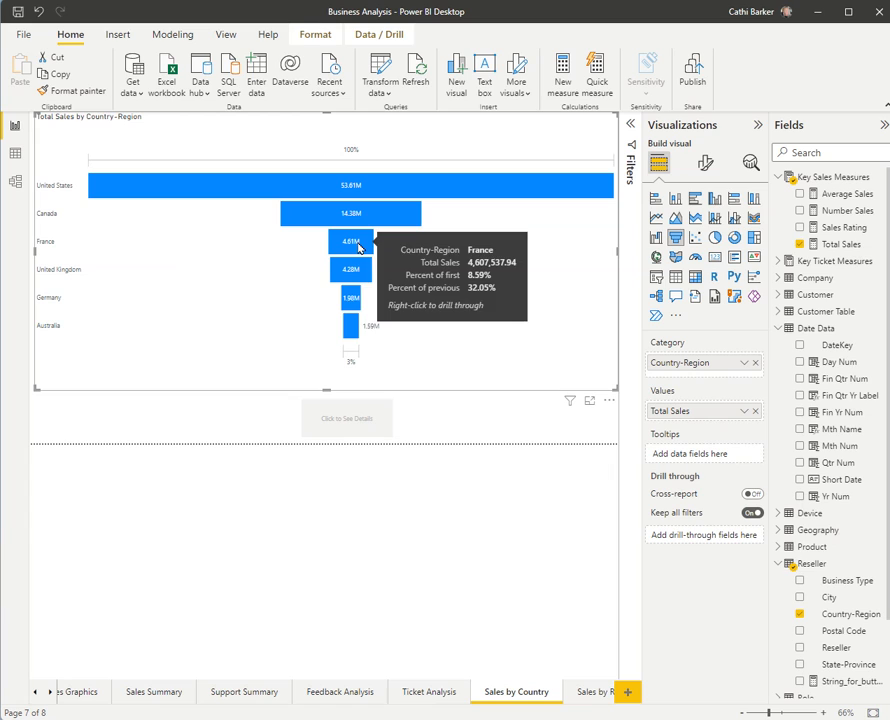
click(366, 424)
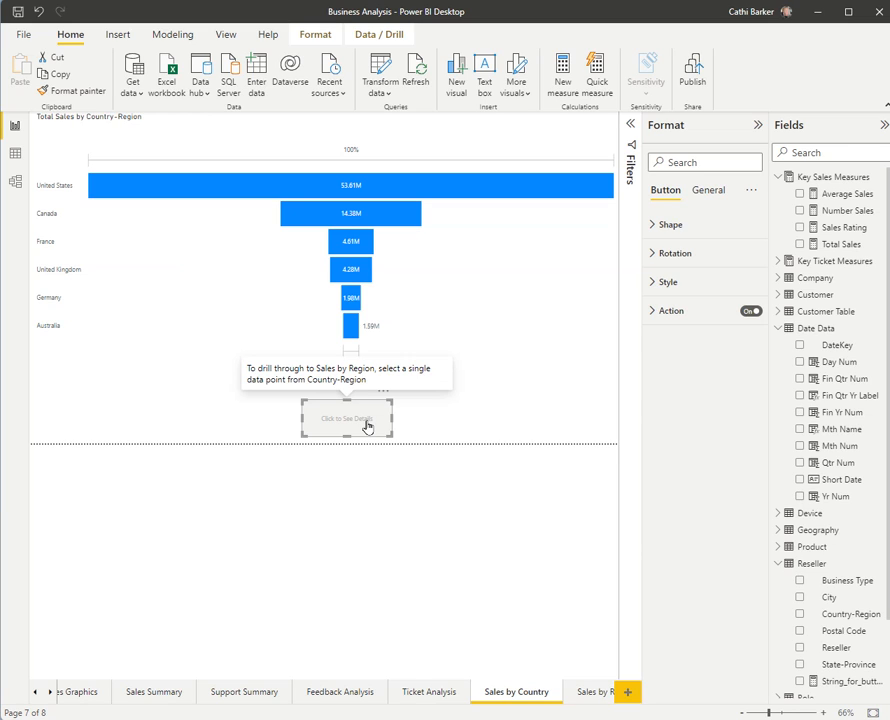
click(358, 271)
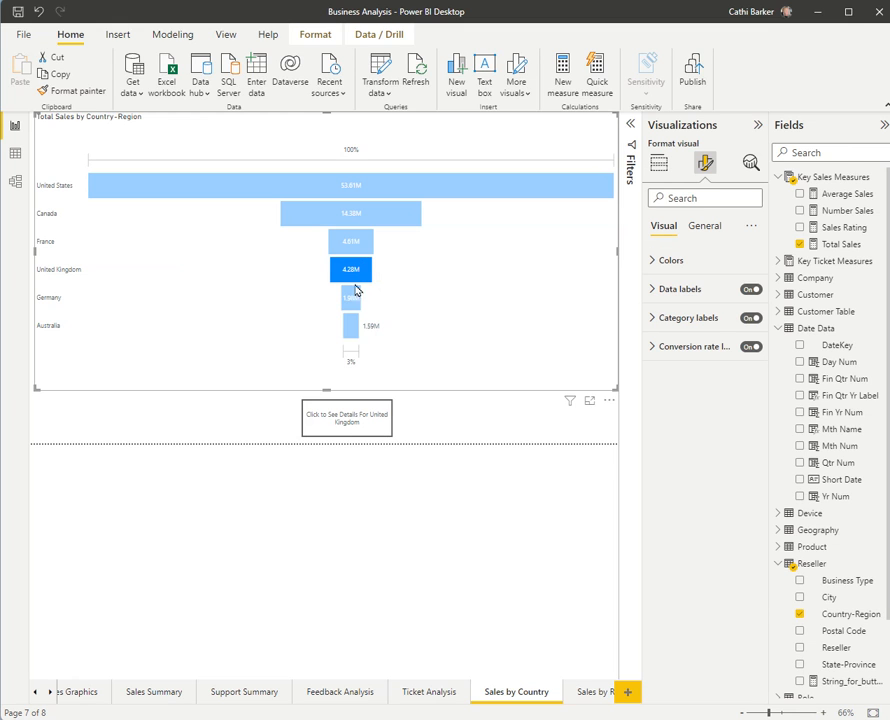
ctrl+click(352, 422)
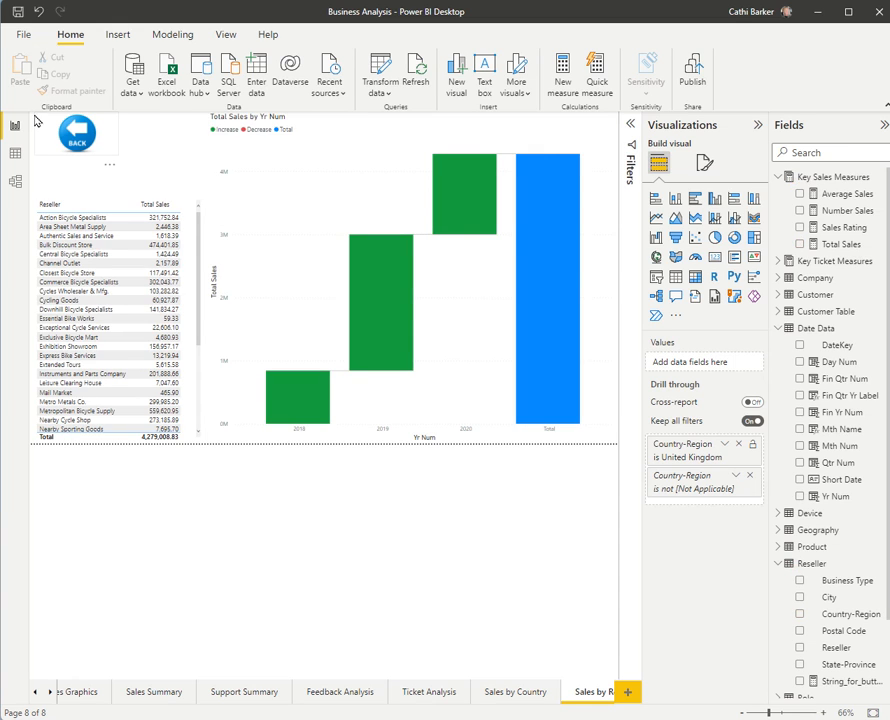
ctrl+click(73, 135)
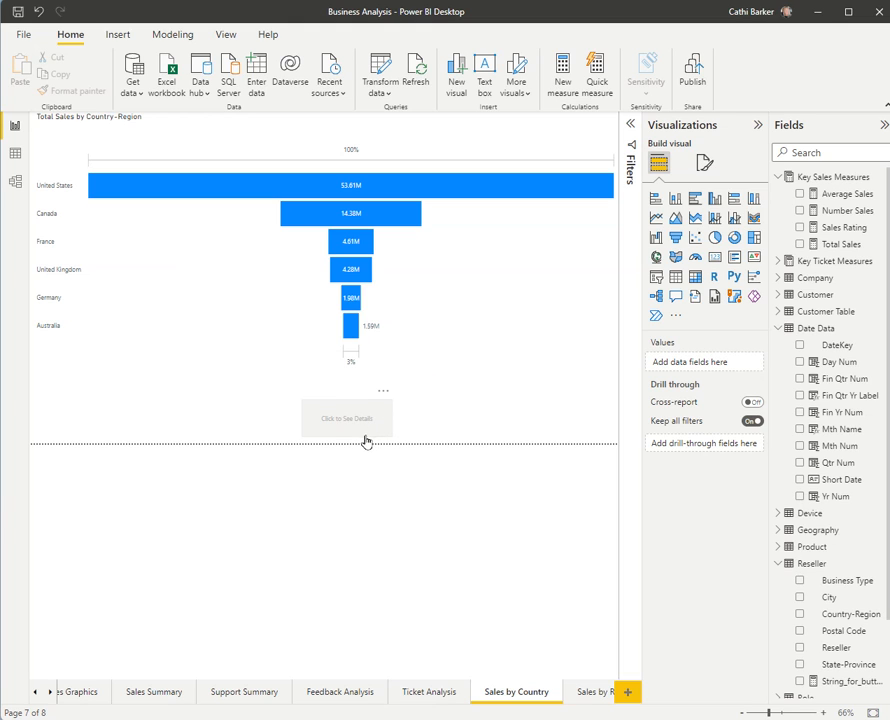
- Replace the true-result text in the String_for_button measure with "Please click a Country" and commit the formula
right_click(841, 682)
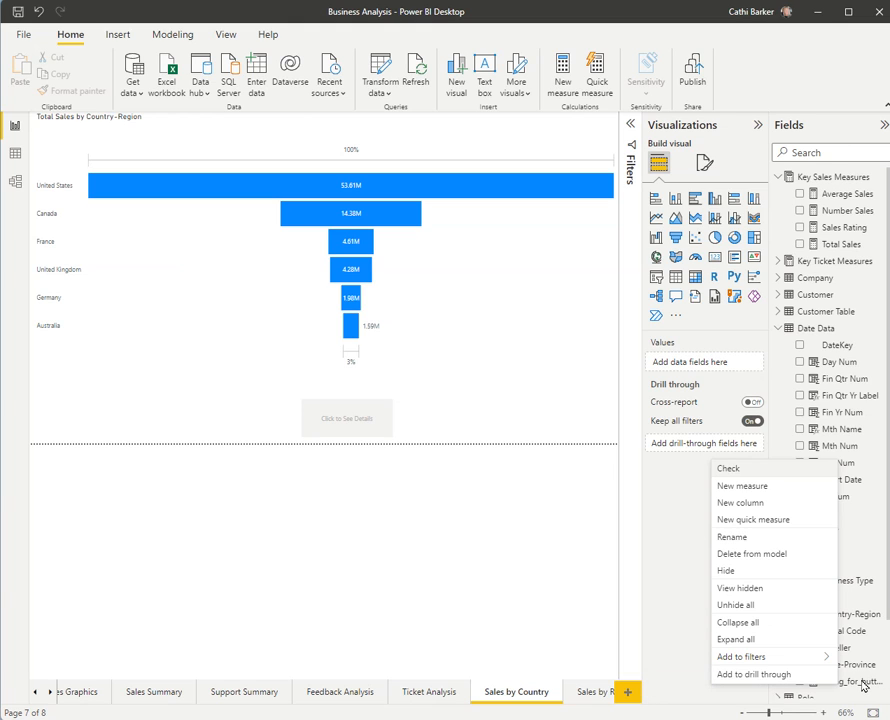
click(862, 683)
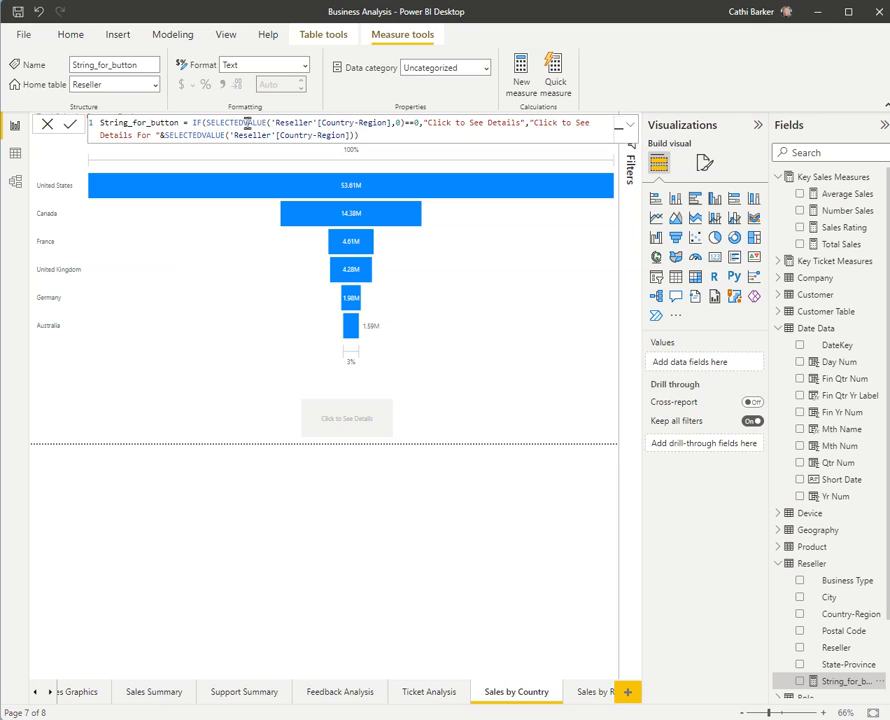
click(488, 127)
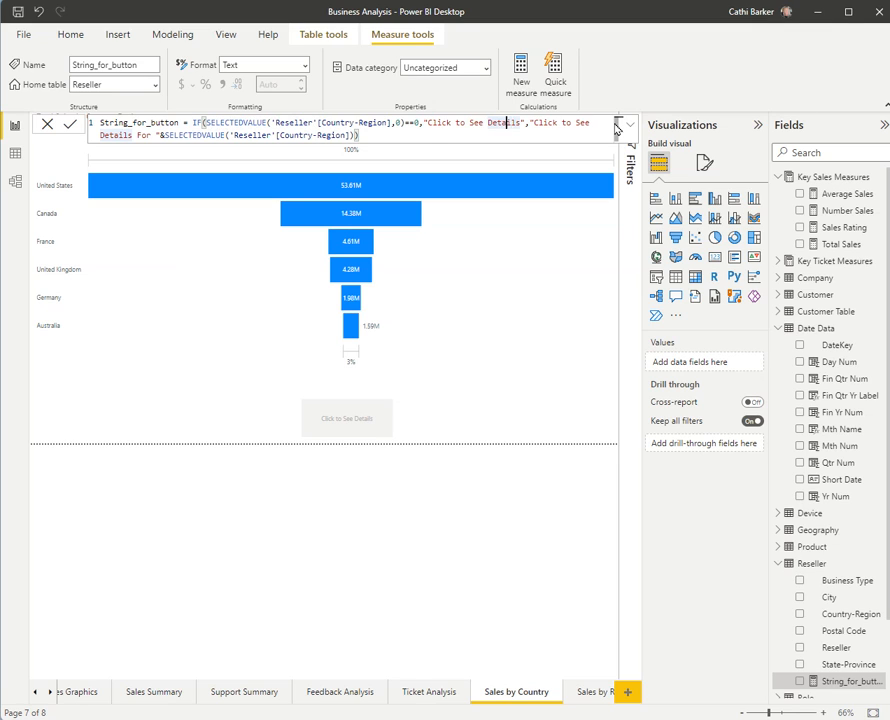
key(ctrl+shift+Left)
key(ctrl+shift+Left)
key(ctrl+shift+Left)
key(ctrl+shift+Left)
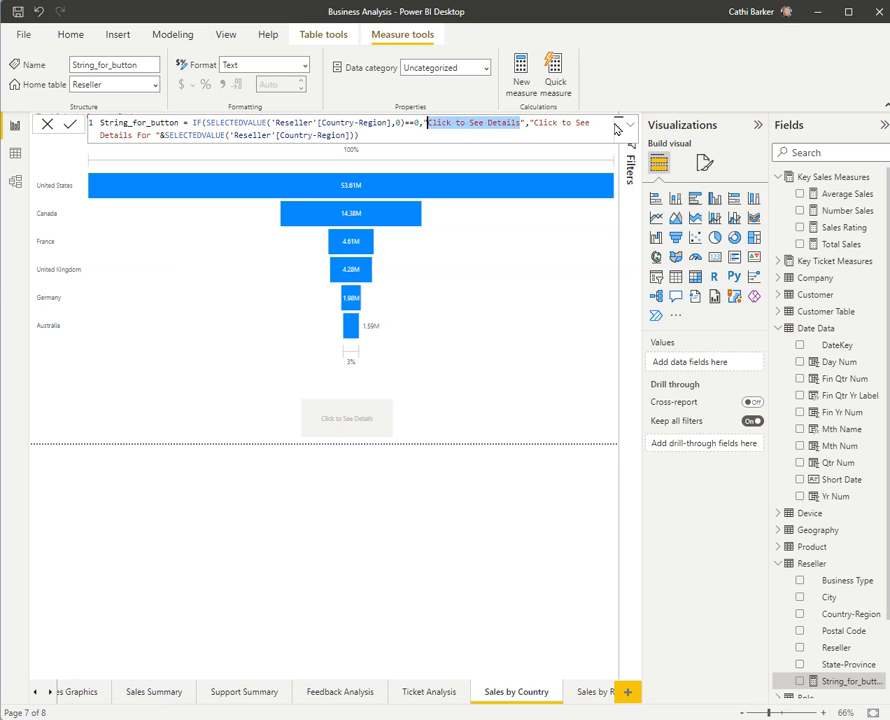
text(Please click a )
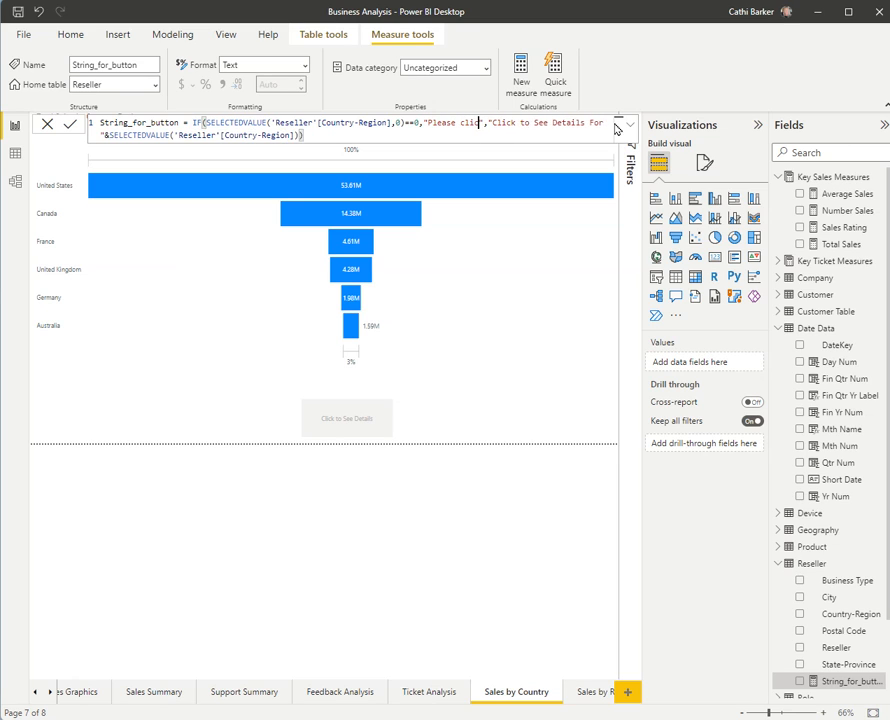
text(Cou)
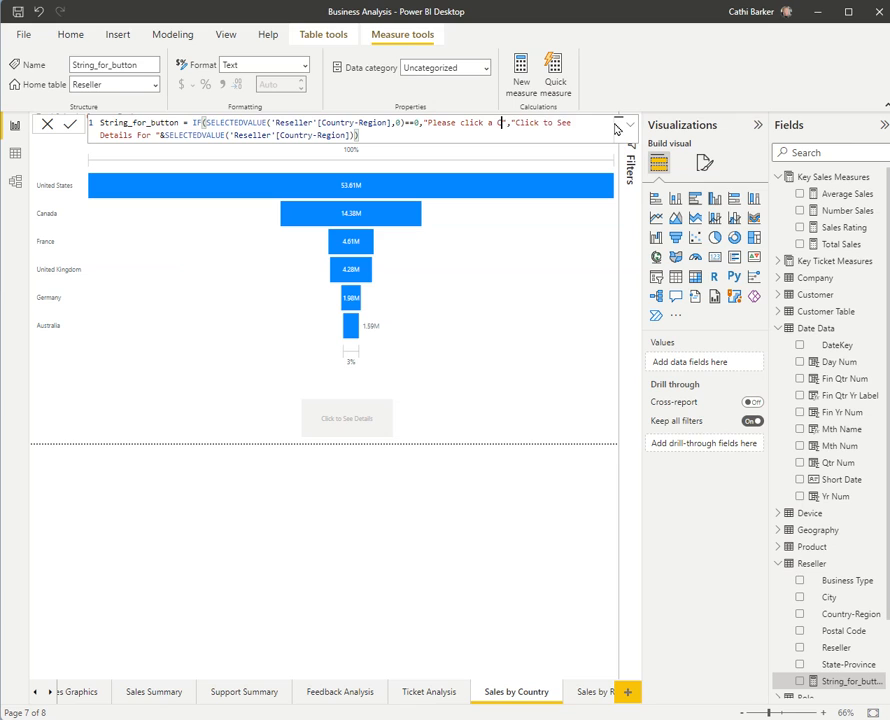
text(ntry)
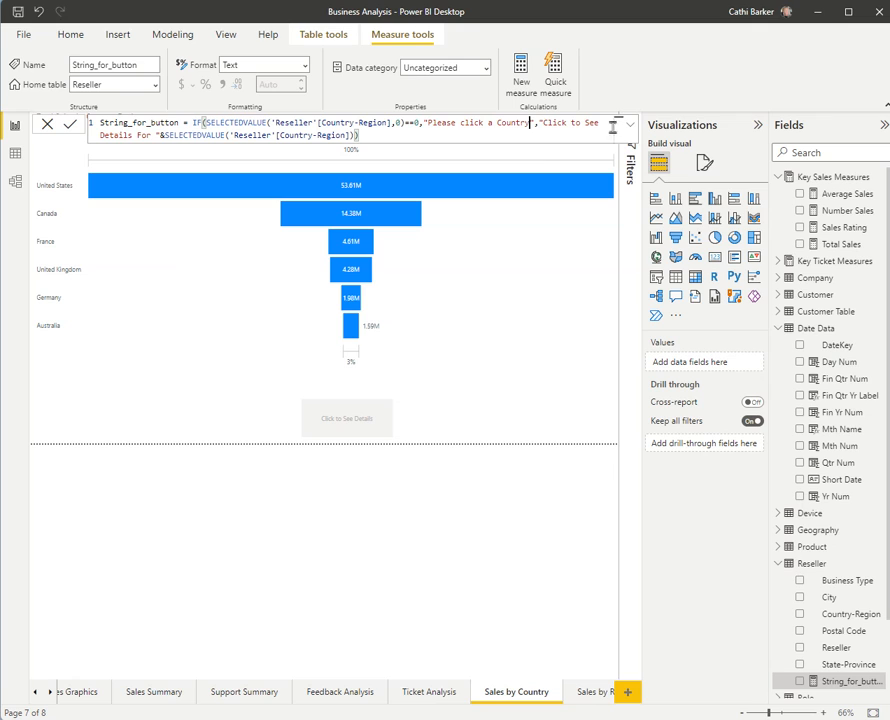
click(71, 129)
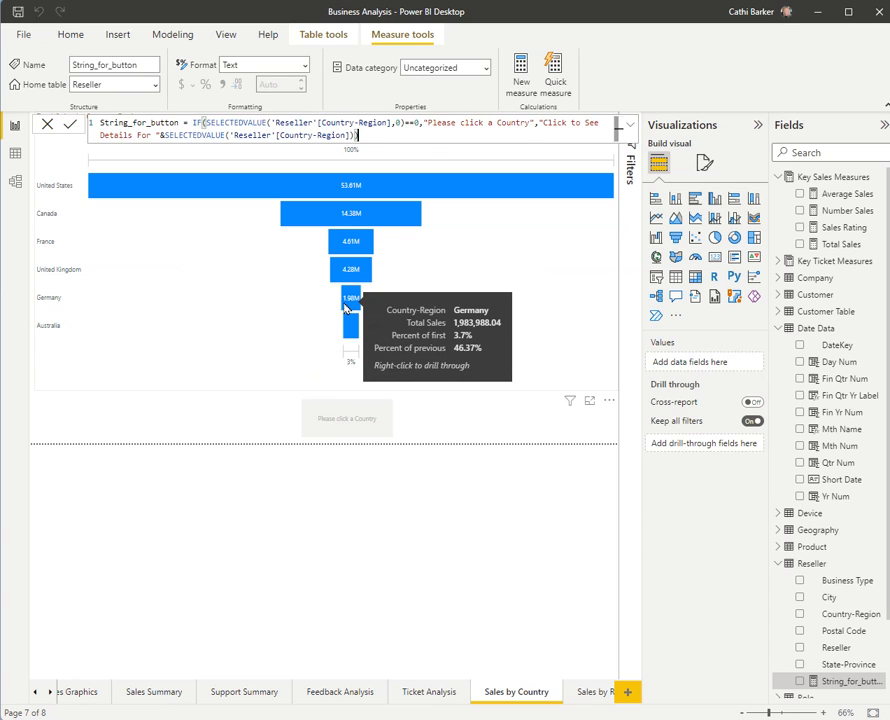
- Test the button's drill-through with Germany selected in the funnel chart, and return to the Sales by Country page
click(345, 307)
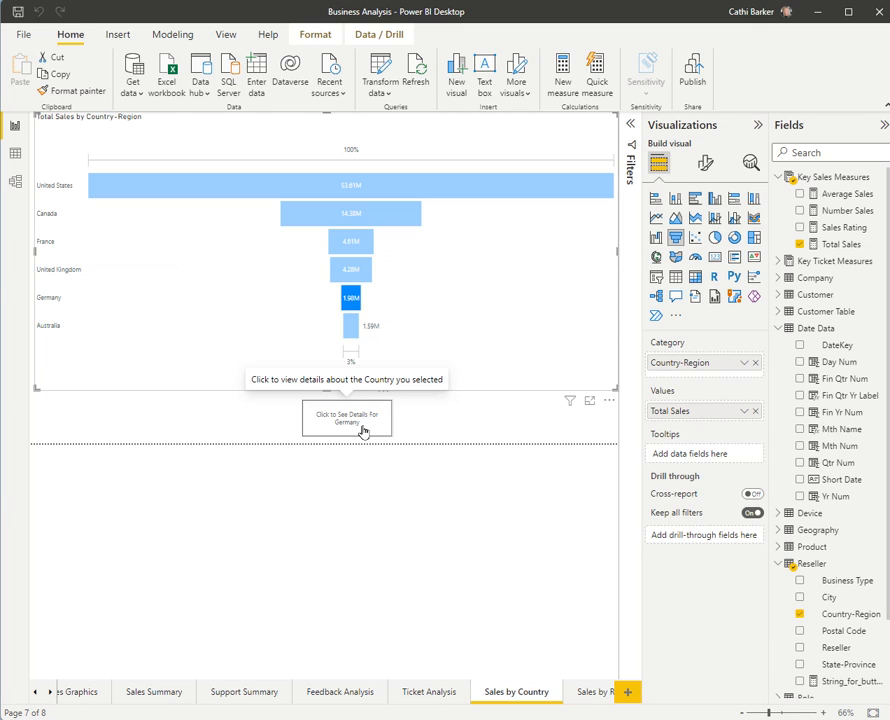
ctrl+click(363, 430)
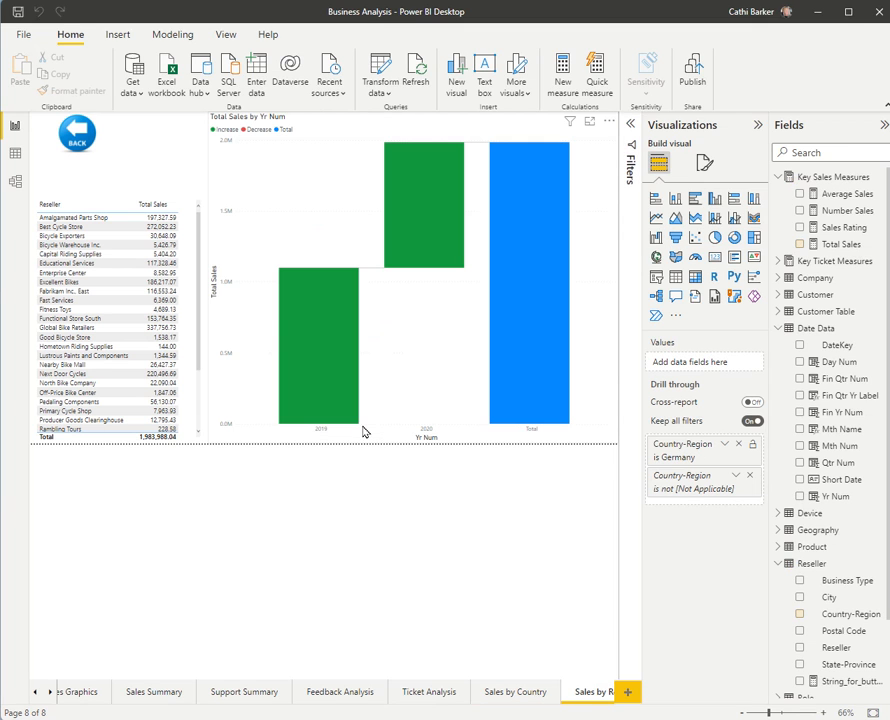
ctrl+click(80, 145)
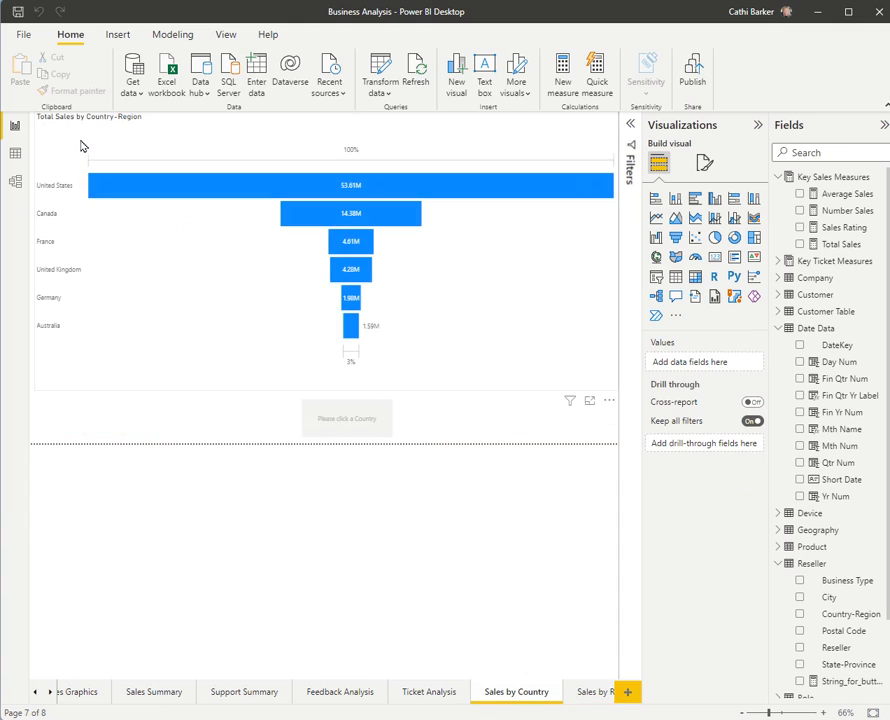
- Try the button with no country selected, and use it again with Germany selected in the funnel chart
click(357, 428)
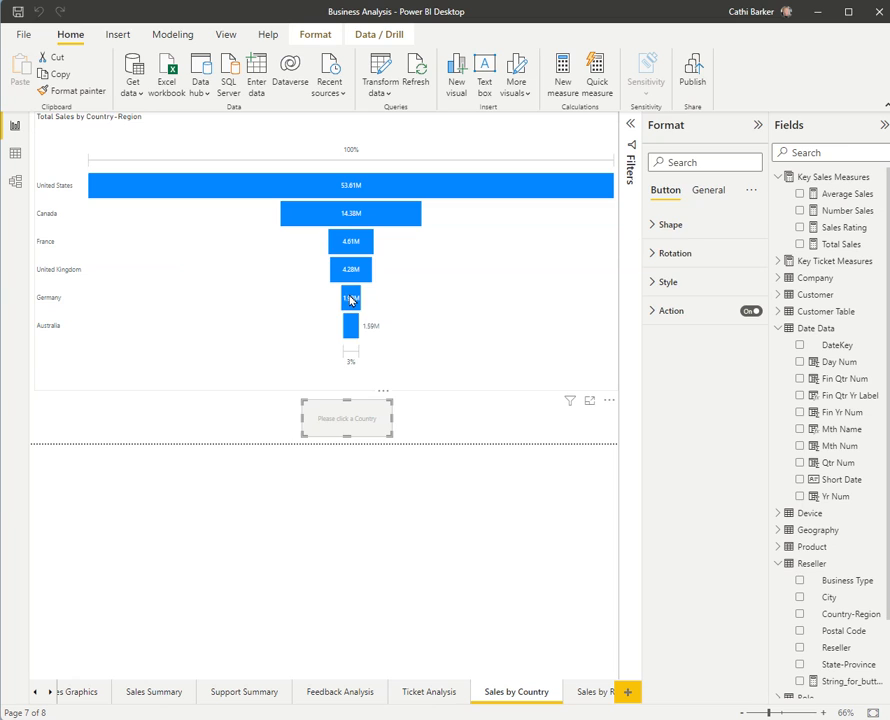
click(350, 299)
ctrl+click(353, 434)
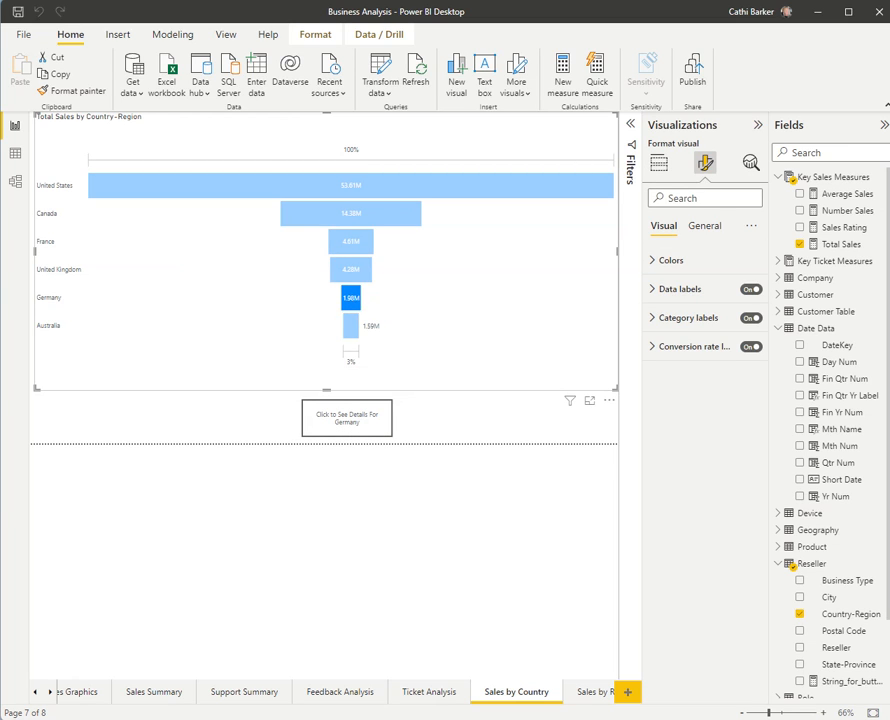